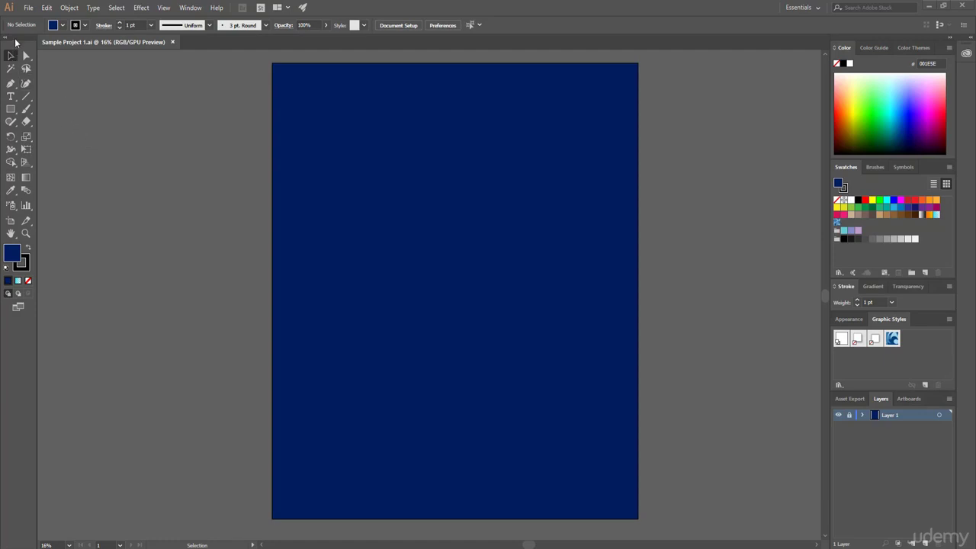
Float and re-dock the toolbar, then browse the Color panel's harmony and theme views.
{"action": "left_click_drag", "start_coordinate": [15, 46], "coordinate": [92, 92]}
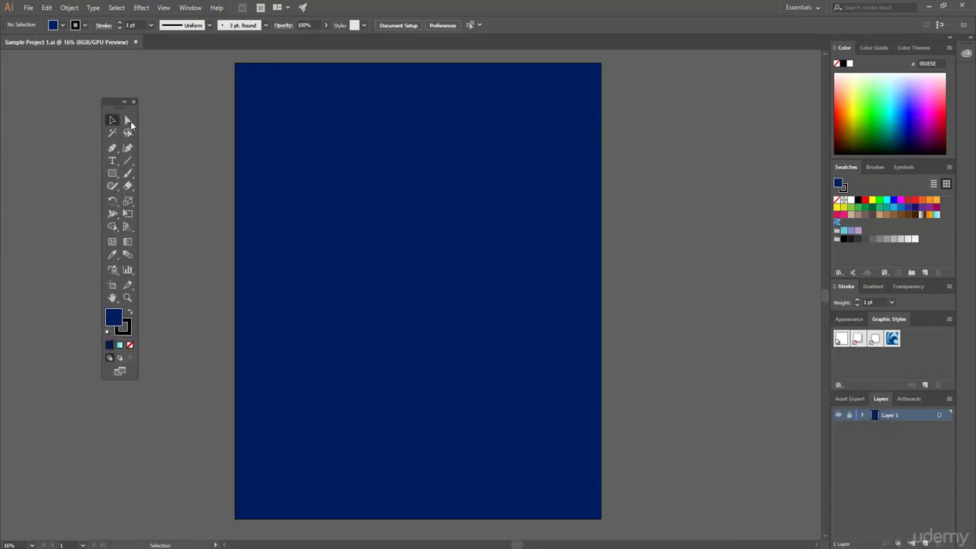
{"action": "left_click_drag", "start_coordinate": [113, 102], "coordinate": [10, 65]}
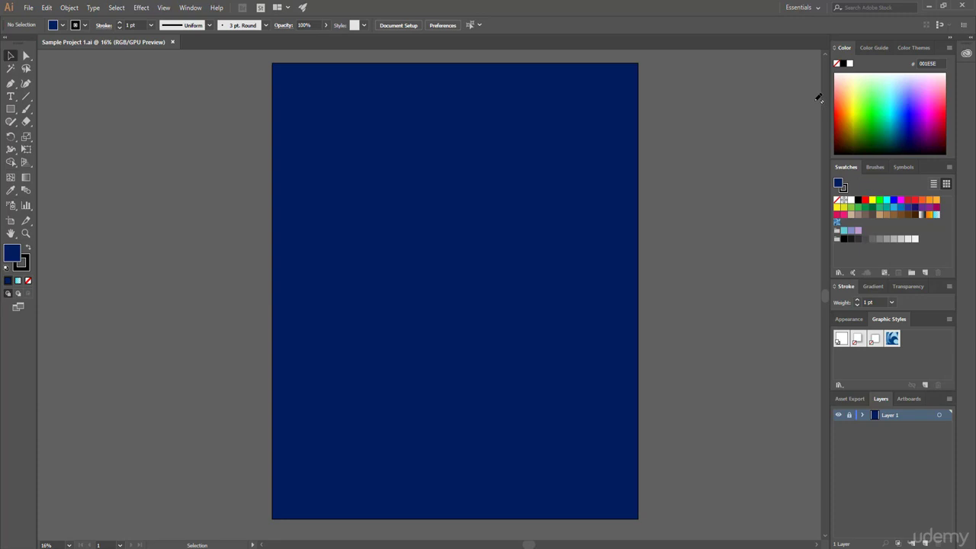
{"action": "left_click", "coordinate": [874, 48]}
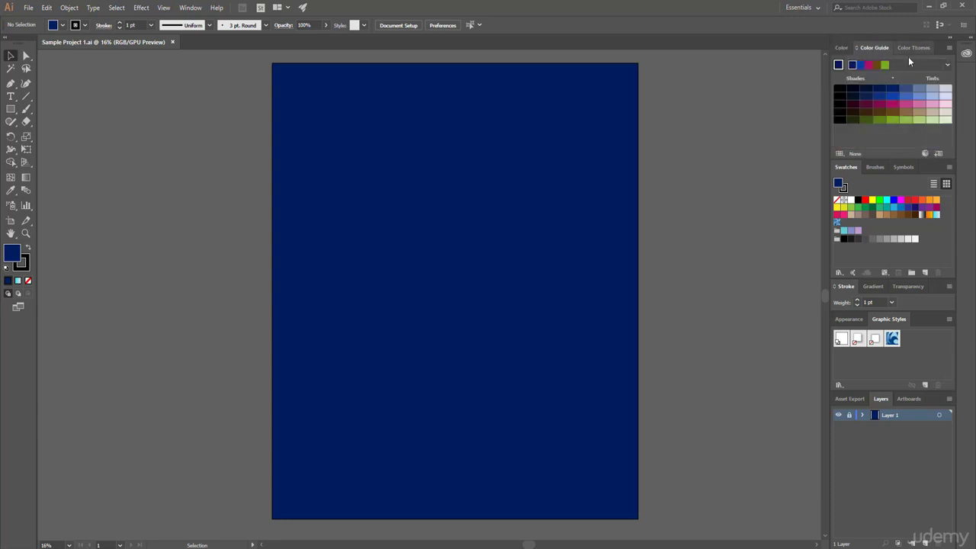
{"action": "left_click", "coordinate": [913, 48]}
{"action": "left_click", "coordinate": [844, 49]}
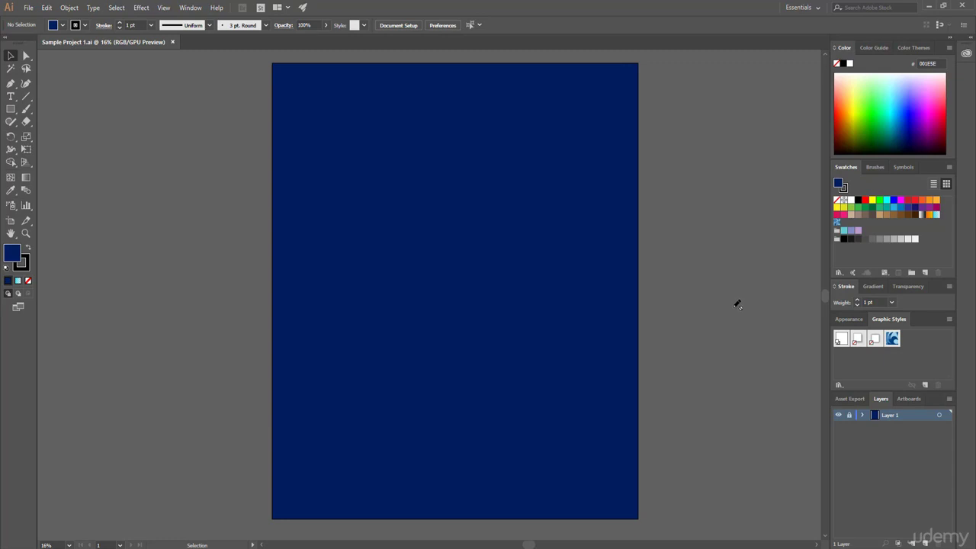
Open the list of available panels and dismiss it without choosing one.
{"action": "left_click", "coordinate": [191, 8]}
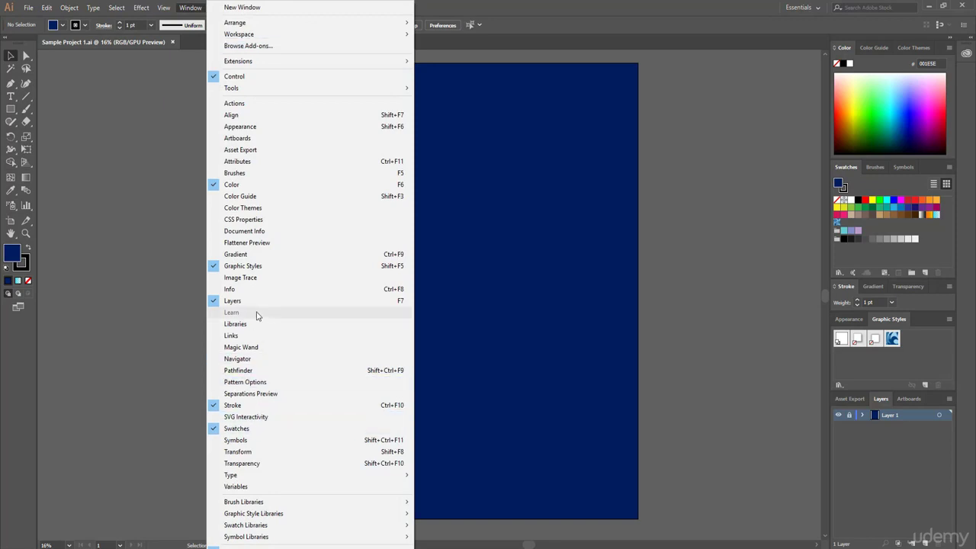
{"action": "left_click", "coordinate": [299, 372]}
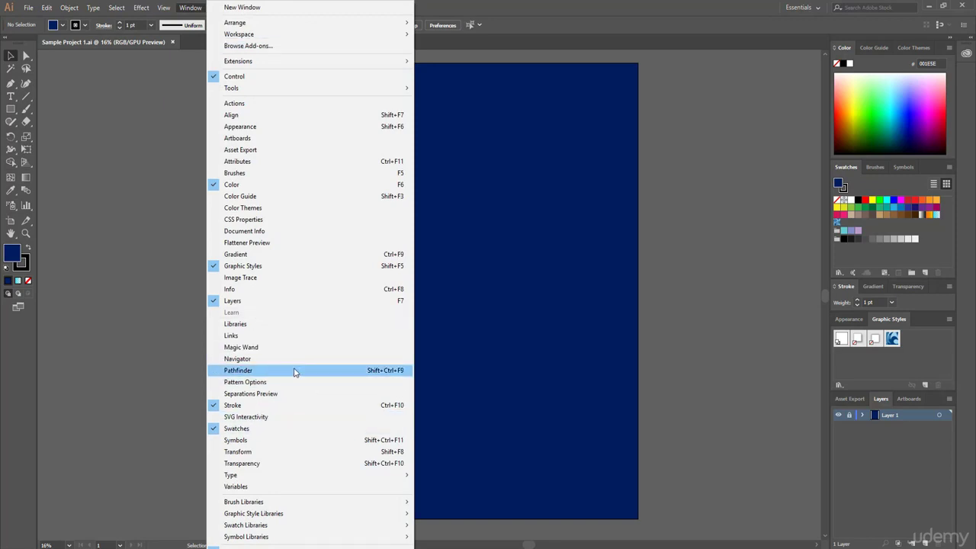
{"action": "key", "text": "Escape"}
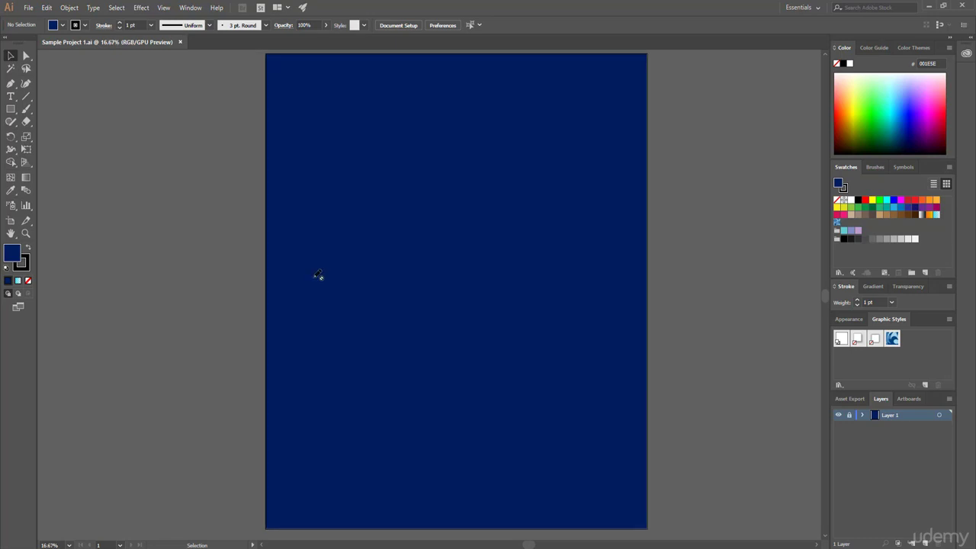
Zoom the navy artboard to 25%, then 50%, and finally 66.67%.
{"action": "key", "text": "ctrl+equal"}
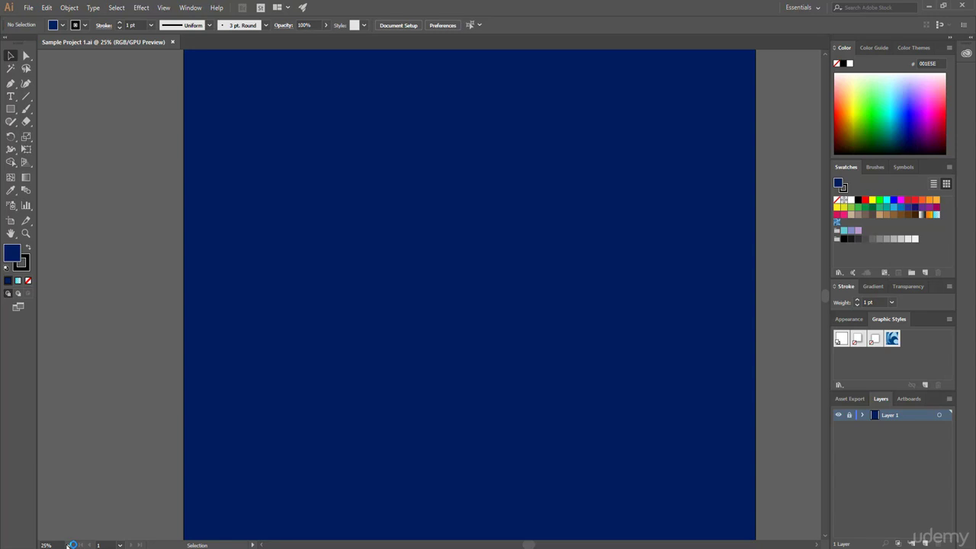
{"action": "left_click", "coordinate": [68, 544]}
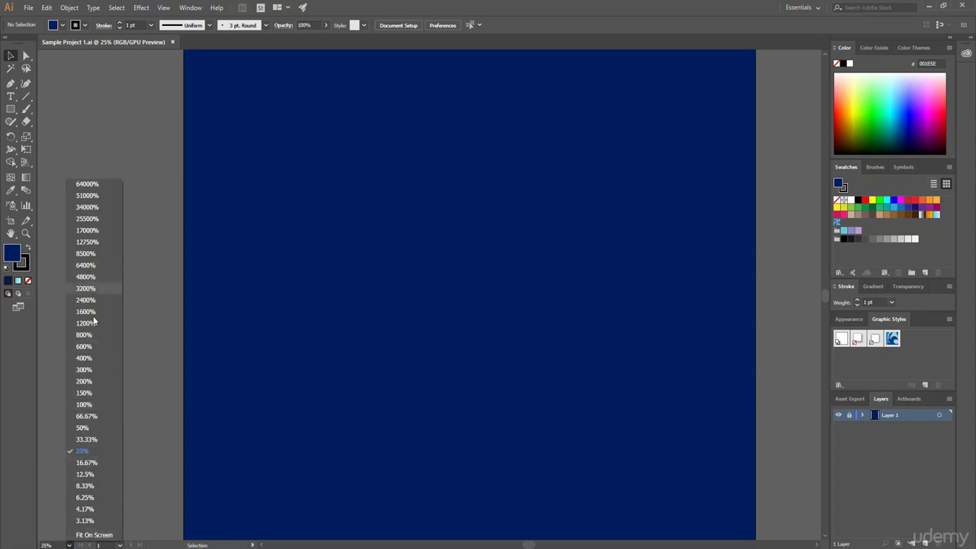
{"action": "left_click", "coordinate": [85, 428]}
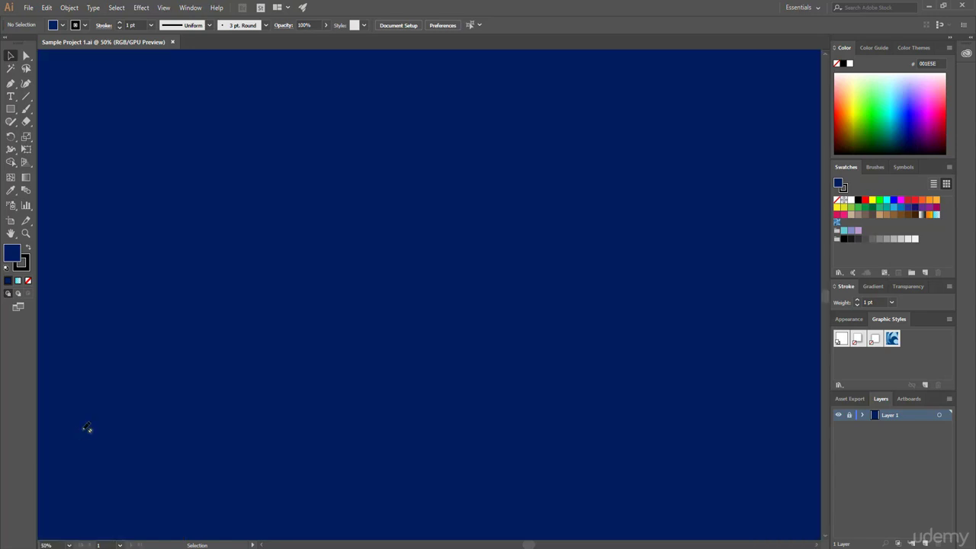
{"action": "scroll", "coordinate": [244, 413], "scroll_direction": "up", "scroll_amount": 3}
{"action": "left_click", "coordinate": [68, 544]}
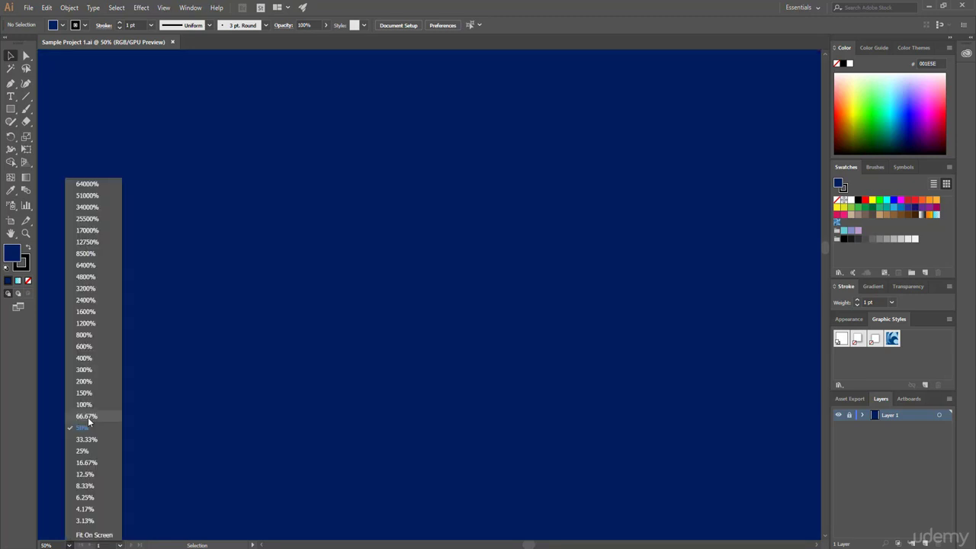
{"action": "left_click", "coordinate": [88, 416]}
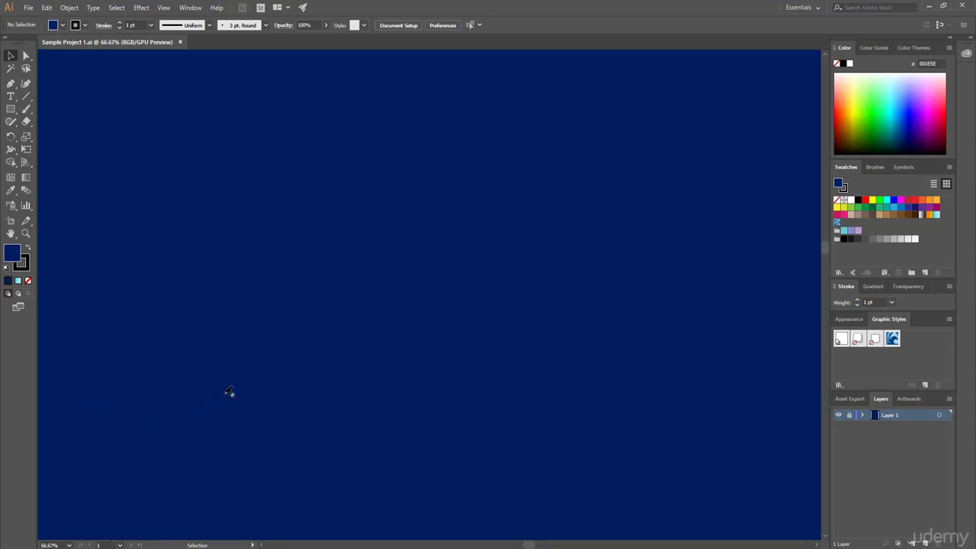
{"action": "scroll", "coordinate": [231, 392], "scroll_direction": "up", "scroll_amount": 1}
{"action": "scroll", "coordinate": [224, 414], "scroll_direction": "down", "scroll_amount": 2}
Add a new layer for the headline and start a text object on the artboard.
{"action": "left_click", "coordinate": [10, 97]}
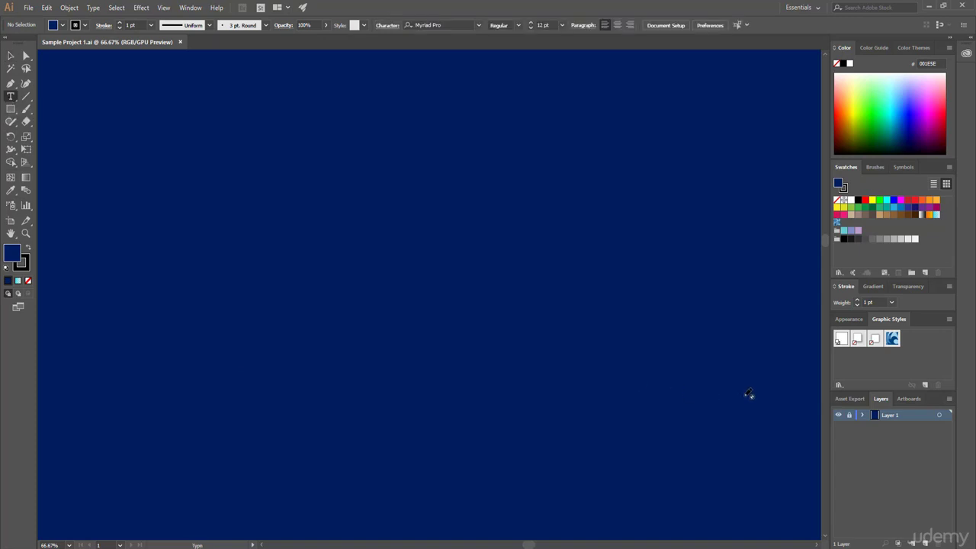
{"action": "left_click", "coordinate": [927, 543]}
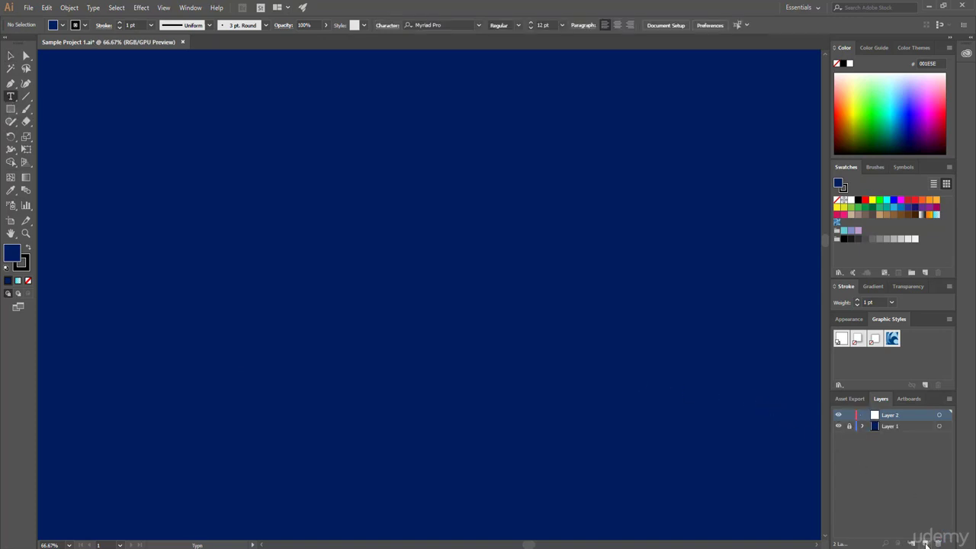
{"action": "left_click", "coordinate": [288, 230]}
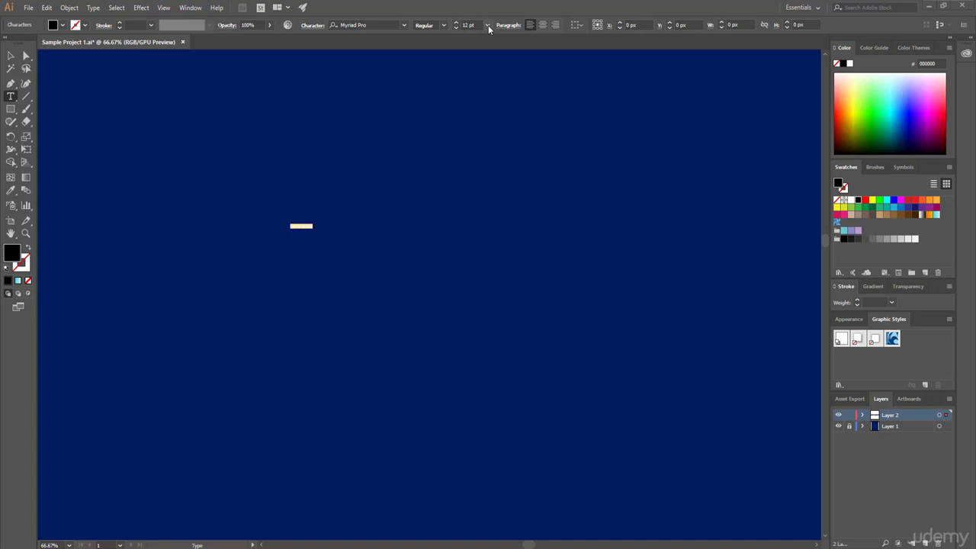
Enlarge the placeholder text to 36 pt, then 72 pt, and select the size value.
{"action": "left_click", "coordinate": [488, 25]}
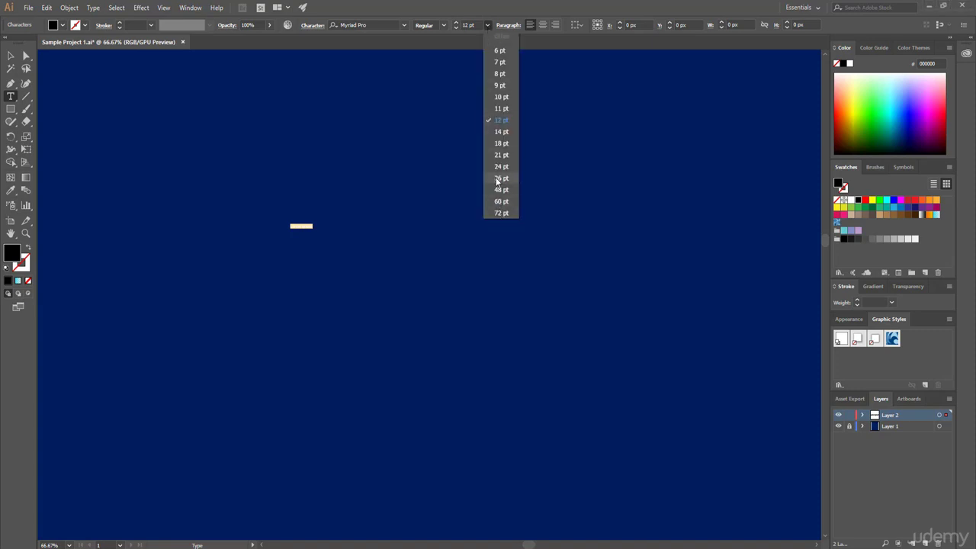
{"action": "left_click", "coordinate": [495, 177]}
{"action": "left_click", "coordinate": [488, 25]}
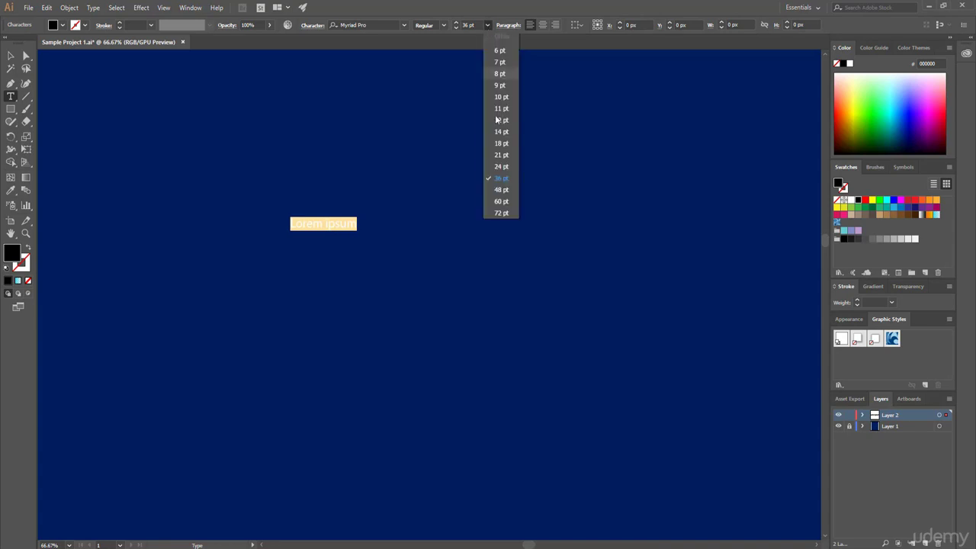
{"action": "left_click", "coordinate": [499, 215]}
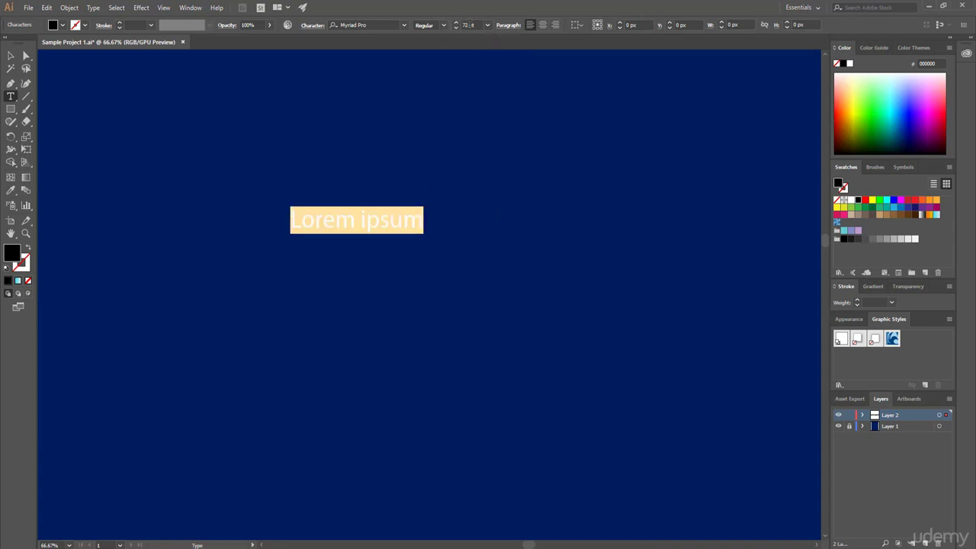
{"action": "left_click", "coordinate": [468, 25]}
Set the placeholder text's font size to 100 pt.
{"action": "type", "text": "100"}
{"action": "key", "text": "Return"}
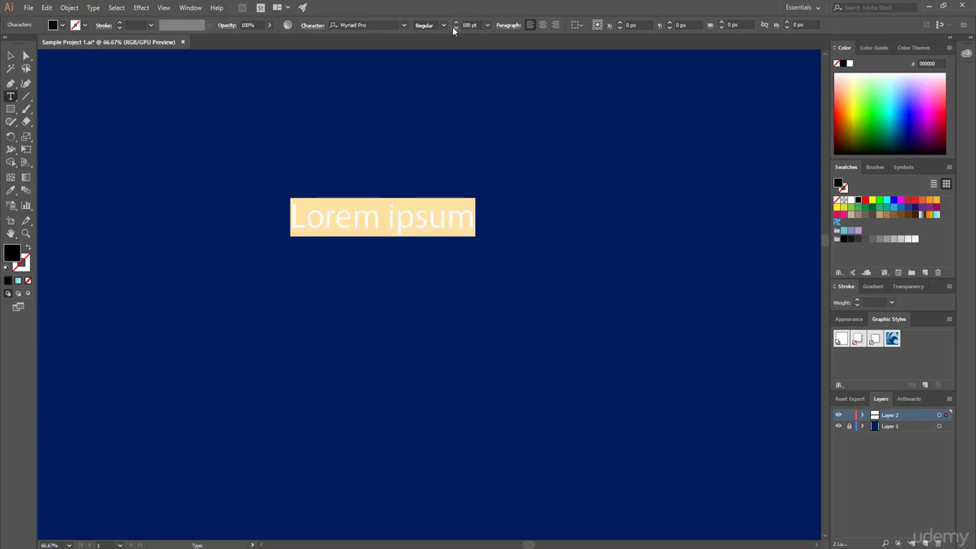
{"action": "key", "text": "Right"}
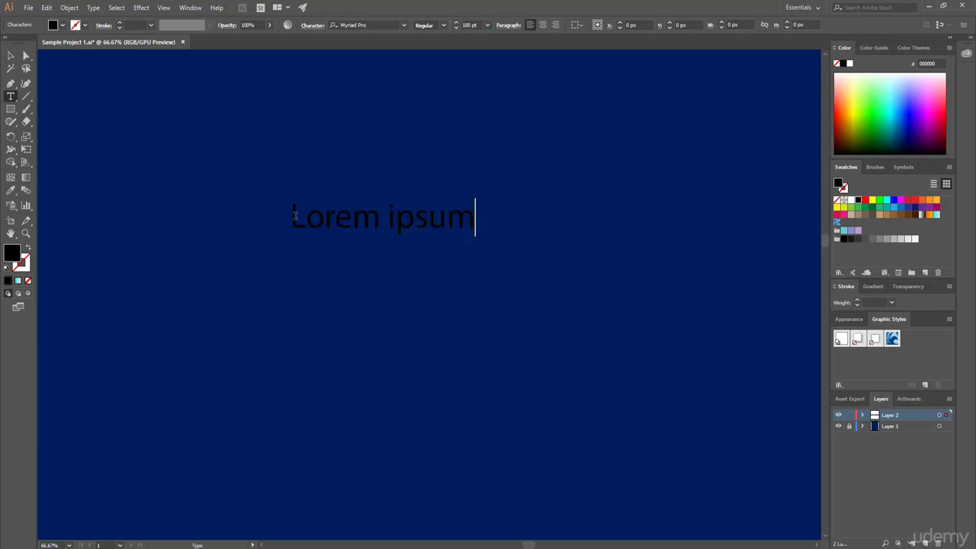
Replace the Lorem ipsum text with 'T-shirt Design'.
{"action": "left_click_drag", "start_coordinate": [292, 213], "coordinate": [518, 221]}
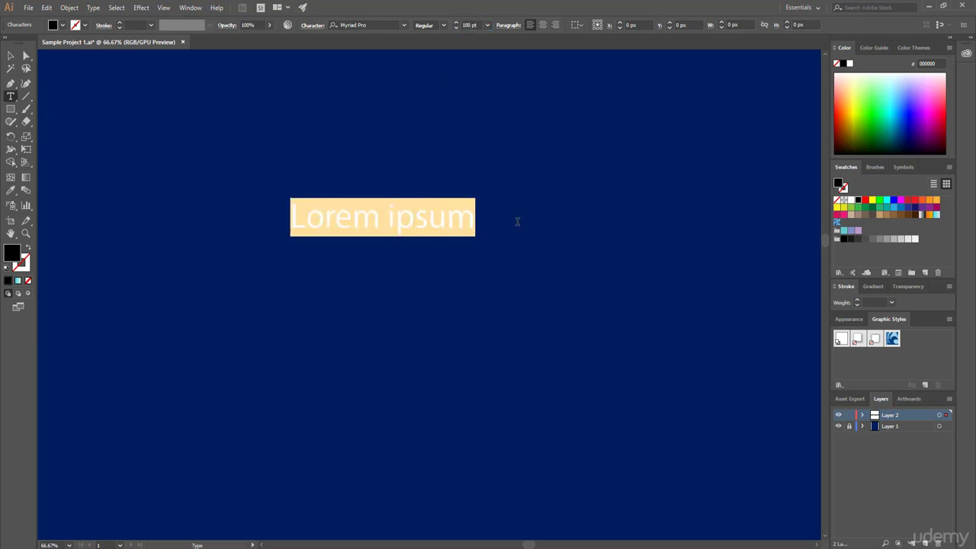
{"action": "key", "text": "BackSpace"}
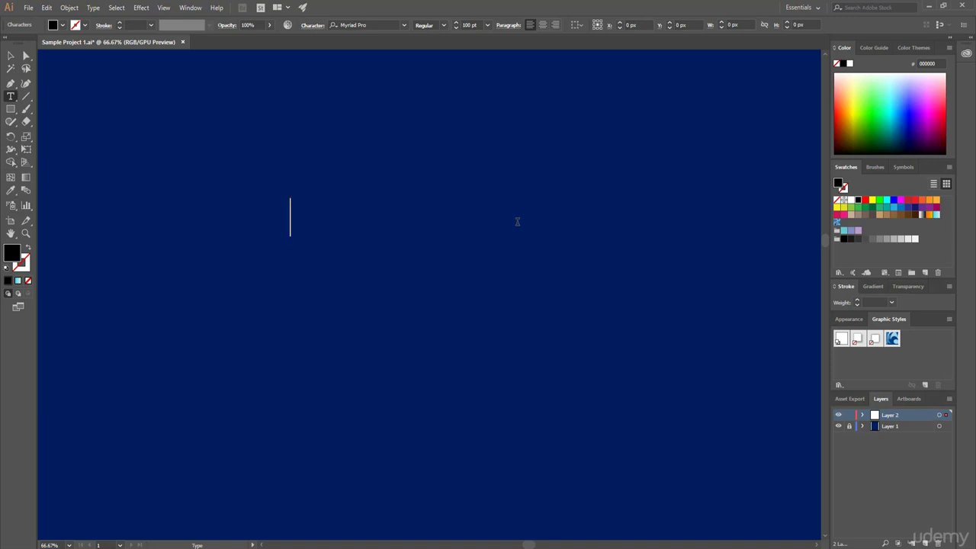
{"action": "type", "text": "T-shirt Design"}
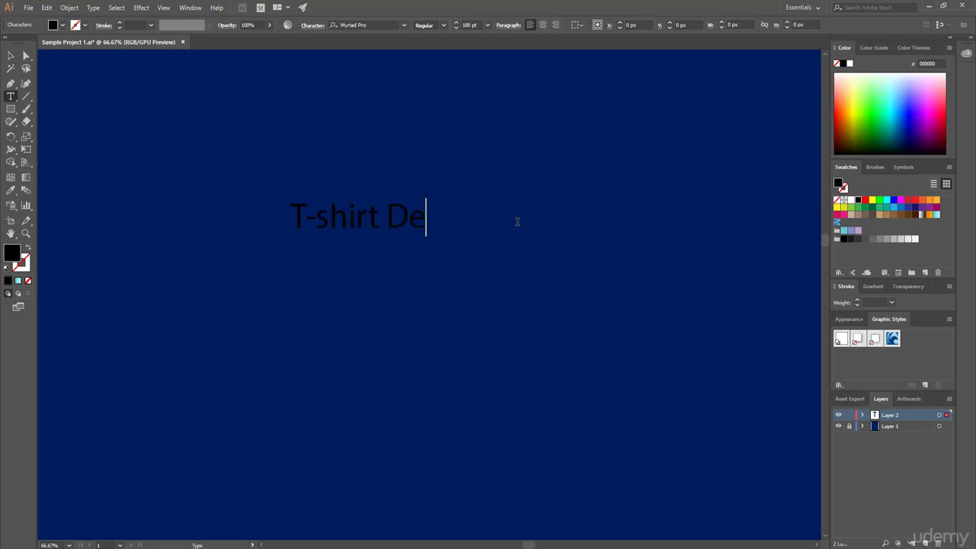
Select the headline and try dark brown, magenta, red, then yellow fills.
{"action": "left_click", "coordinate": [290, 213]}
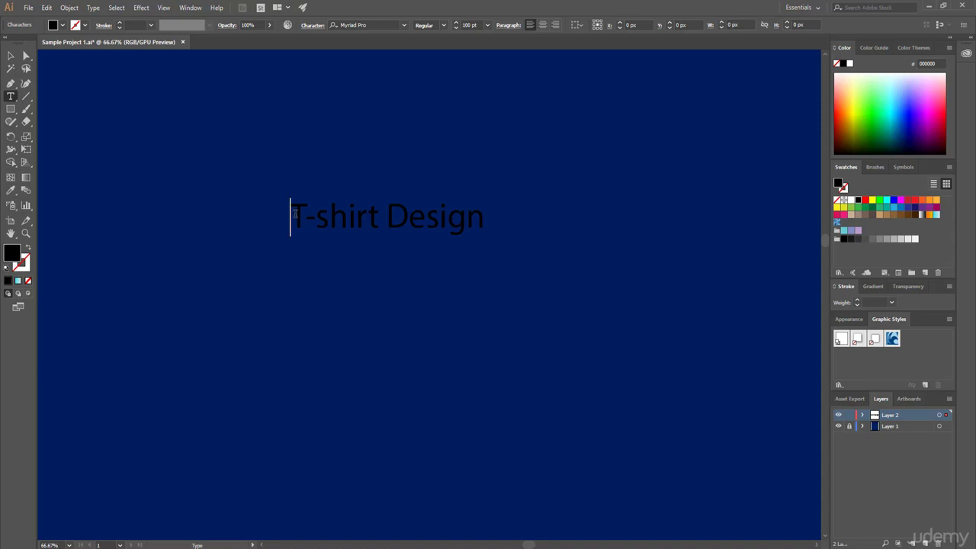
{"action": "left_click_drag", "start_coordinate": [290, 213], "coordinate": [593, 229]}
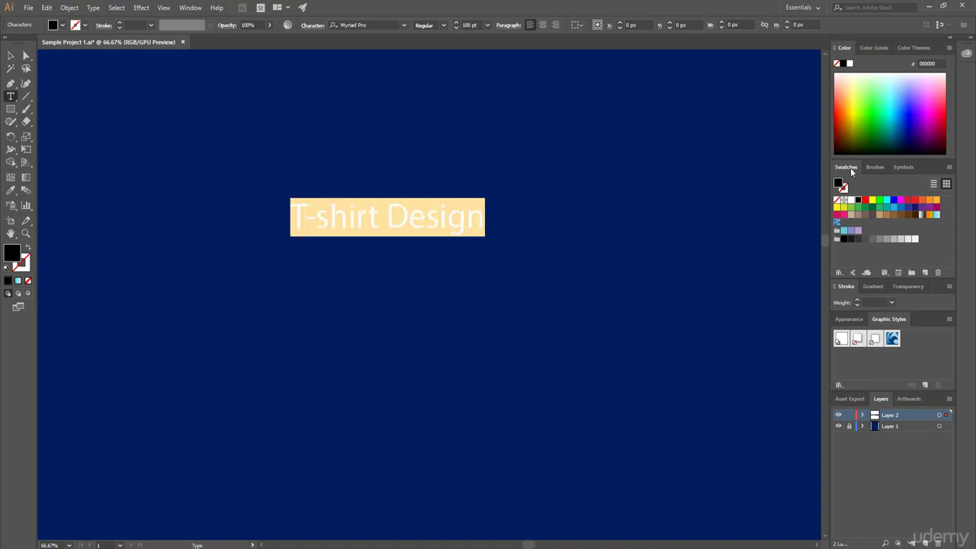
{"action": "left_click", "coordinate": [872, 214]}
{"action": "left_click", "coordinate": [900, 201]}
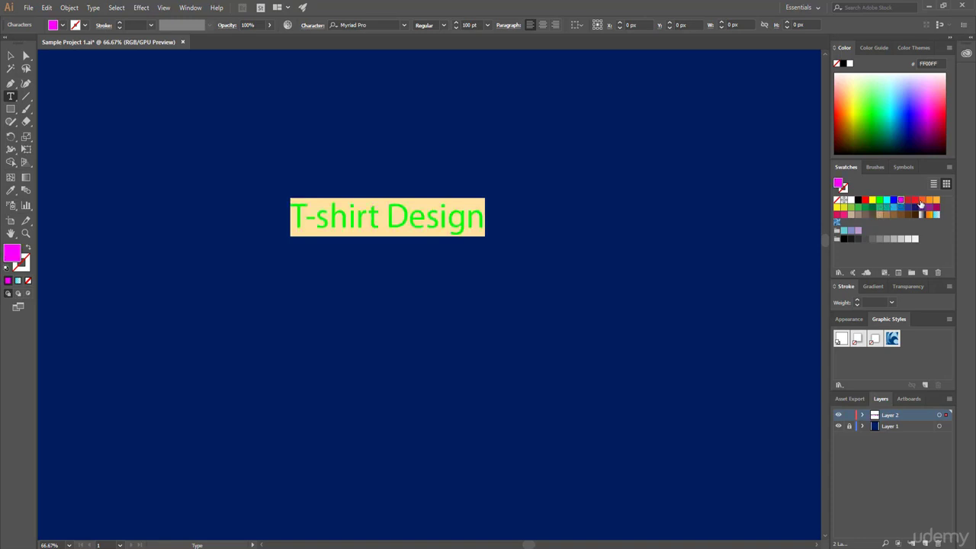
{"action": "left_click", "coordinate": [915, 201]}
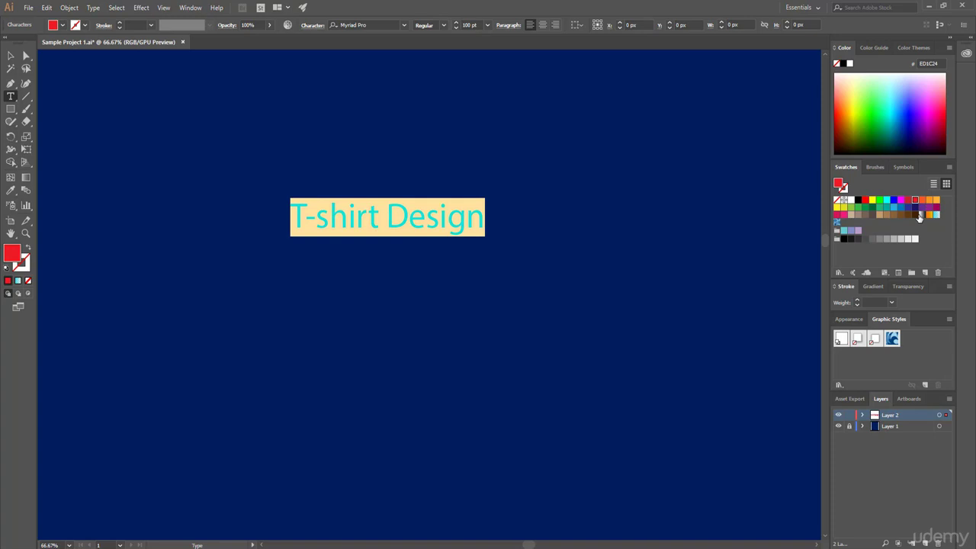
{"action": "left_click", "coordinate": [838, 206]}
{"action": "left_click", "coordinate": [425, 218]}
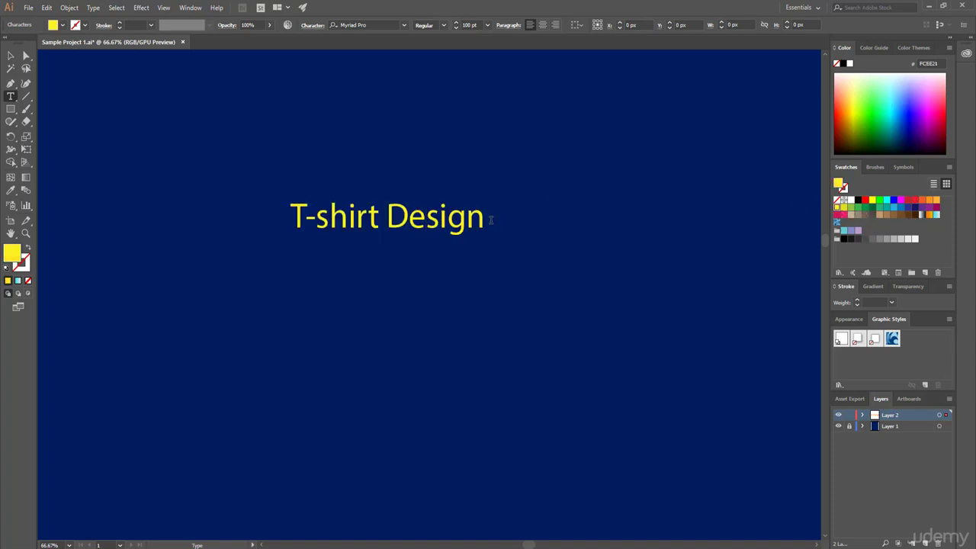
Select all the headline text and fill it a bright green.
{"action": "left_click_drag", "start_coordinate": [488, 219], "coordinate": [290, 219]}
{"action": "left_click", "coordinate": [488, 219]}
{"action": "key", "text": "ctrl+a"}
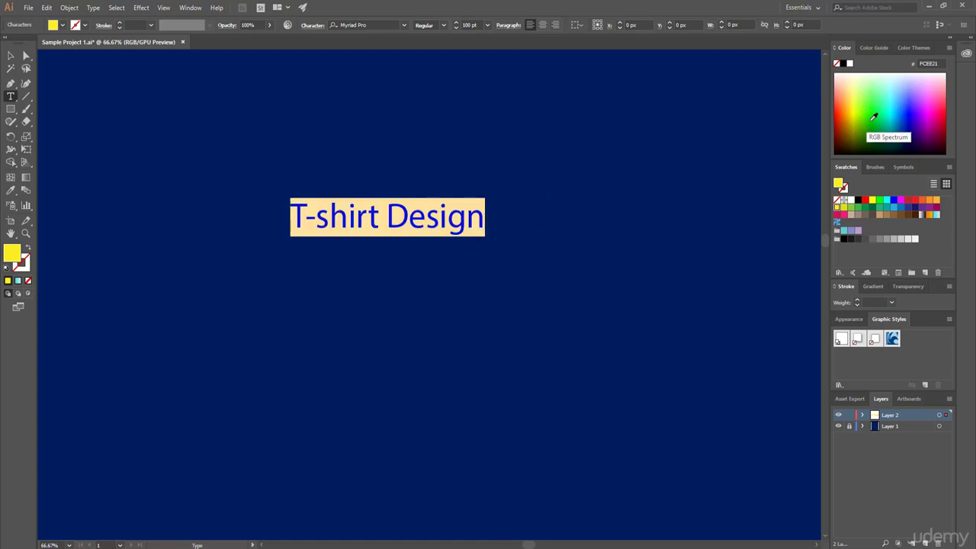
{"action": "left_click", "coordinate": [864, 114]}
{"action": "left_click", "coordinate": [866, 113]}
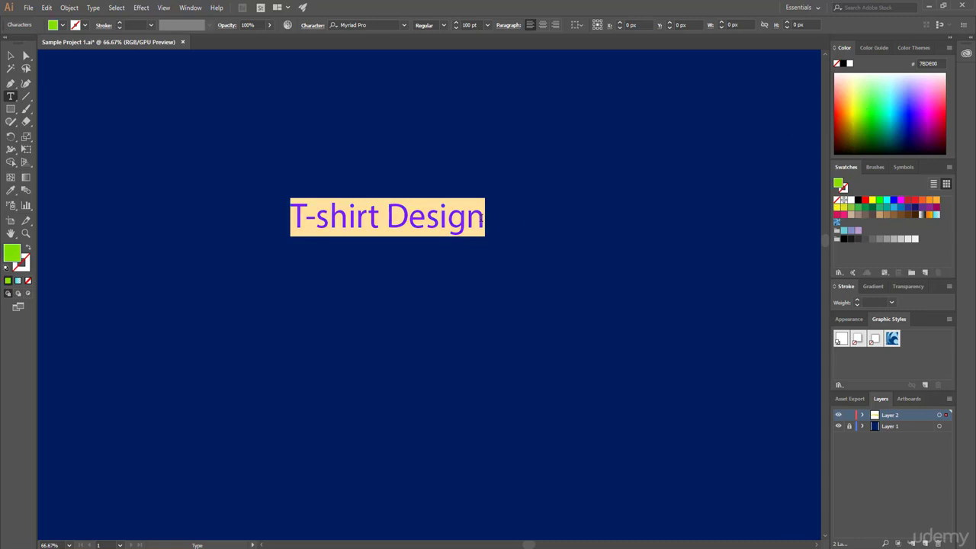
{"action": "left_click", "coordinate": [488, 220]}
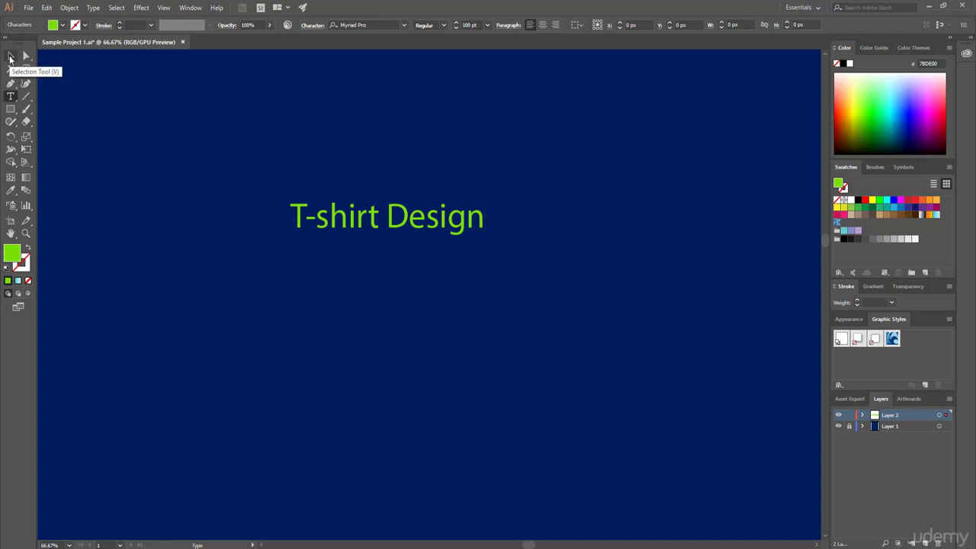
Move the T-shirt Design headline slightly up and left, and show the Color Guide tints.
{"action": "left_click", "coordinate": [10, 57]}
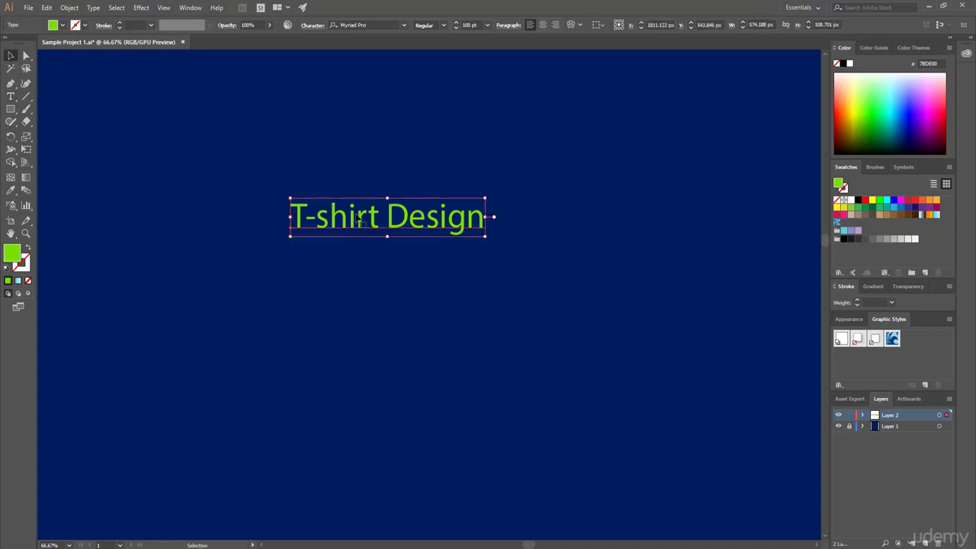
{"action": "left_click_drag", "start_coordinate": [359, 221], "coordinate": [338, 200]}
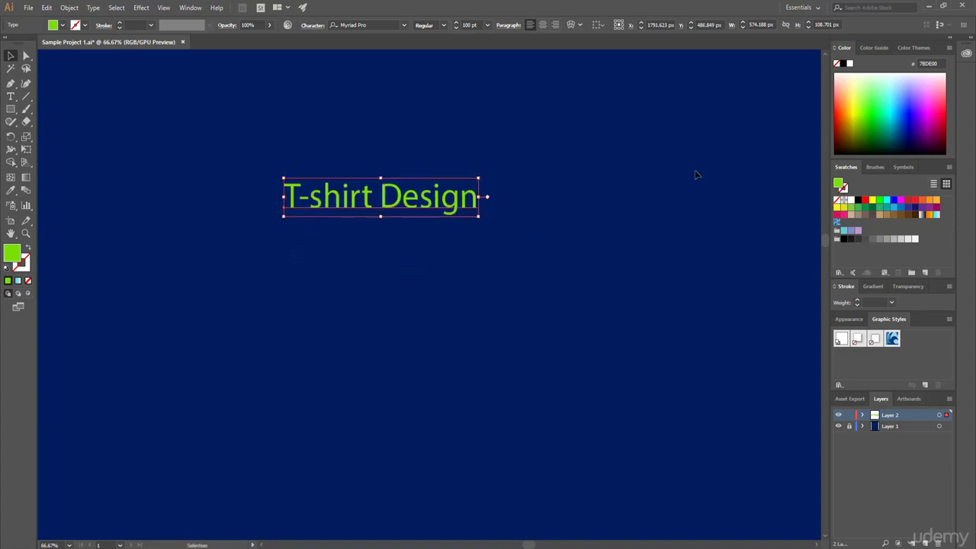
{"action": "left_click", "coordinate": [875, 48]}
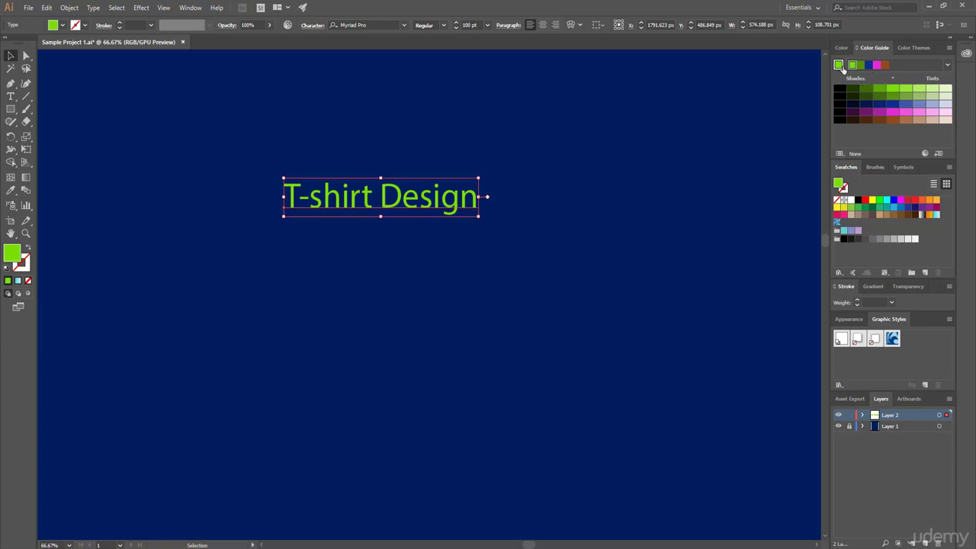
Try several Color Guide green tints on the headline, settling on a very pale green.
{"action": "left_click", "coordinate": [932, 89]}
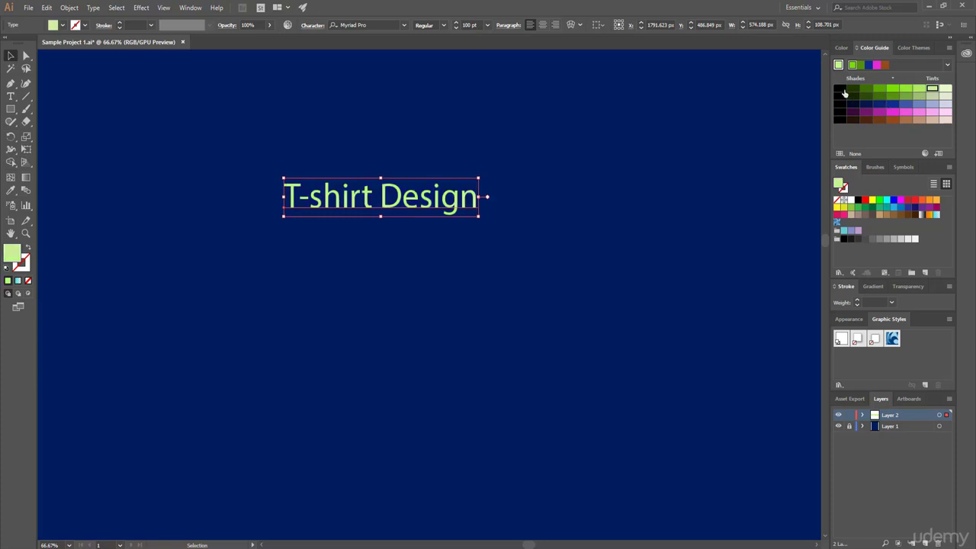
{"action": "left_click", "coordinate": [845, 92]}
{"action": "left_click", "coordinate": [892, 95]}
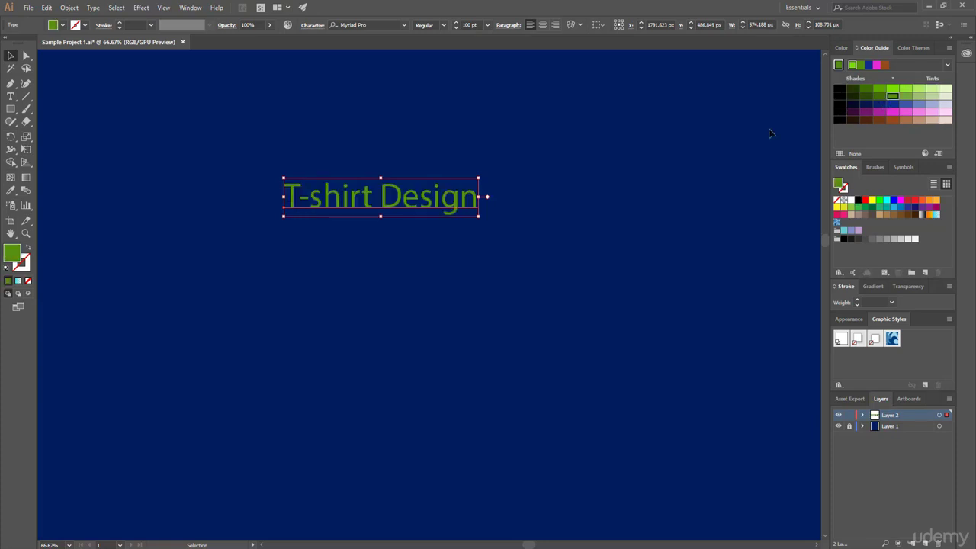
{"action": "left_click", "coordinate": [906, 96]}
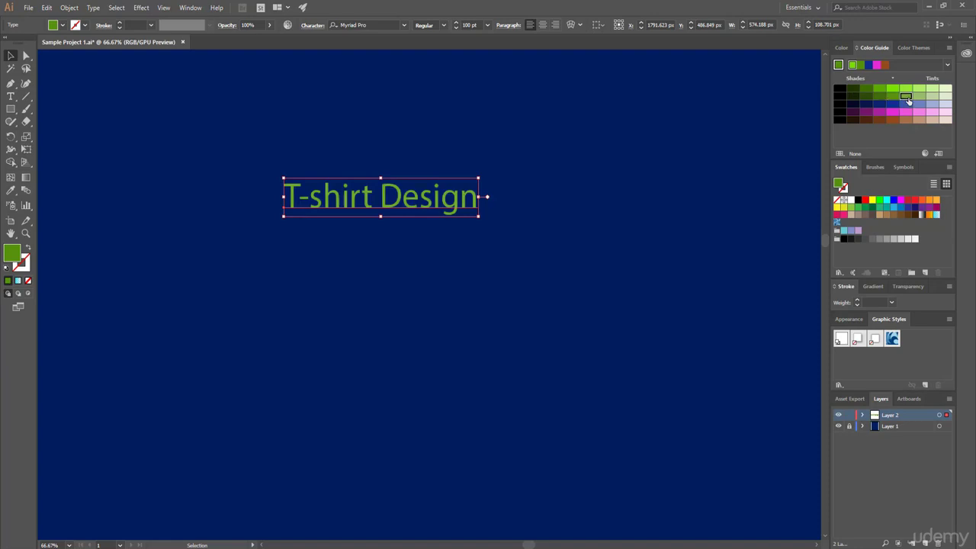
{"action": "left_click", "coordinate": [906, 89]}
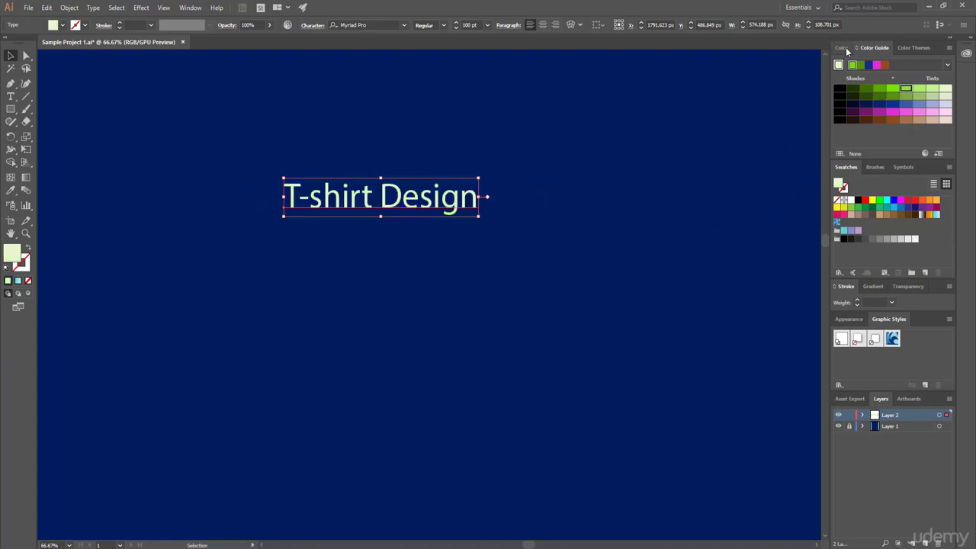
{"action": "left_click", "coordinate": [843, 47]}
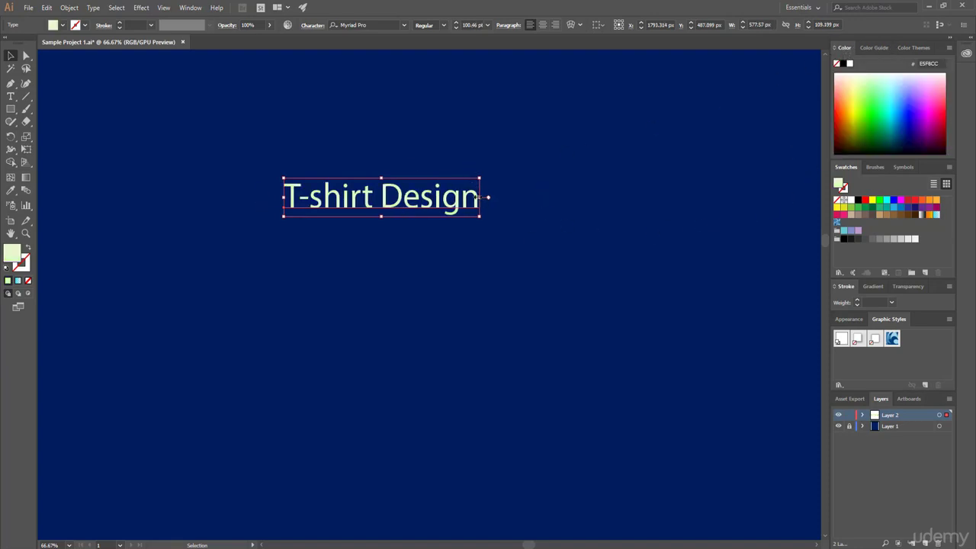
Slightly enlarge the headline and zoom out to see more of the artboard.
{"action": "left_click_drag", "start_coordinate": [479, 217], "coordinate": [554, 230]}
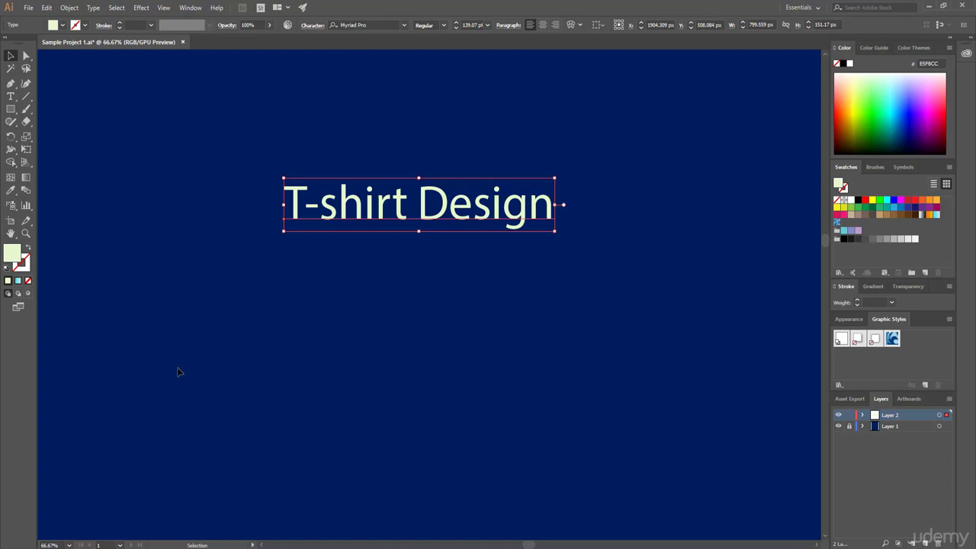
{"action": "key", "text": "a"}
{"action": "key", "text": "ctrl+minus"}
{"action": "key", "text": "ctrl+minus"}
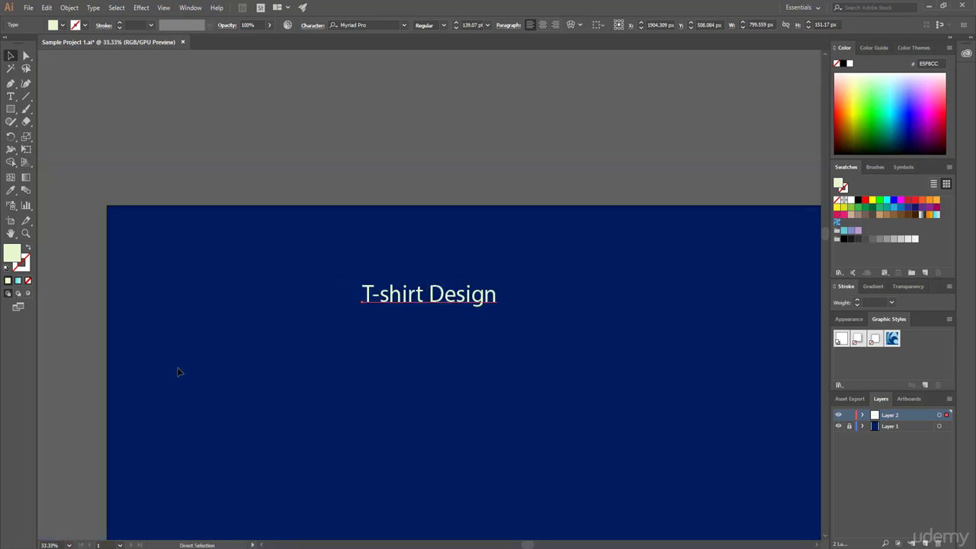
{"action": "key", "text": "ctrl+minus"}
{"action": "key", "text": "v"}
{"action": "scroll", "coordinate": [492, 211], "scroll_direction": "down", "scroll_amount": 3}
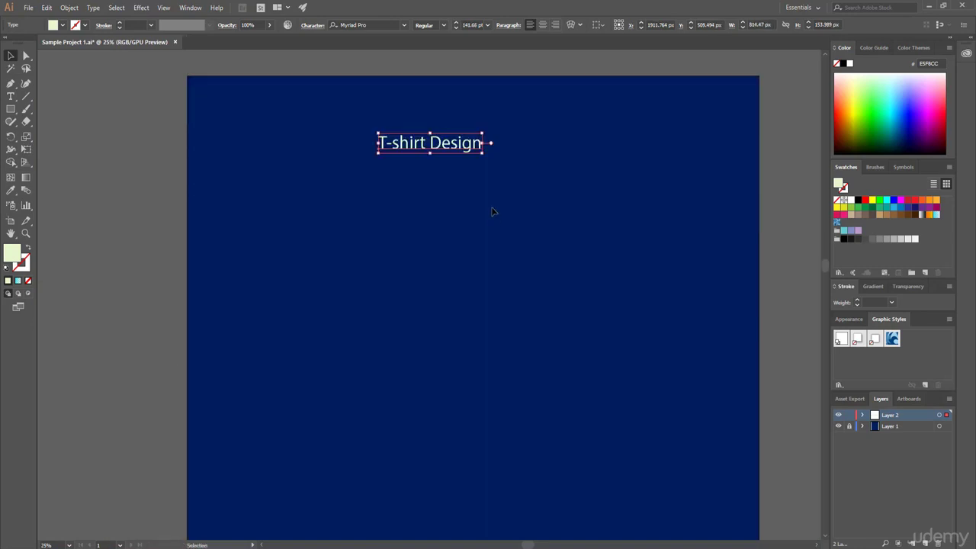
Scale the headline up to 514.58 pt and move it left toward the artboard centre.
{"action": "left_click_drag", "start_coordinate": [482, 152], "coordinate": [754, 273]}
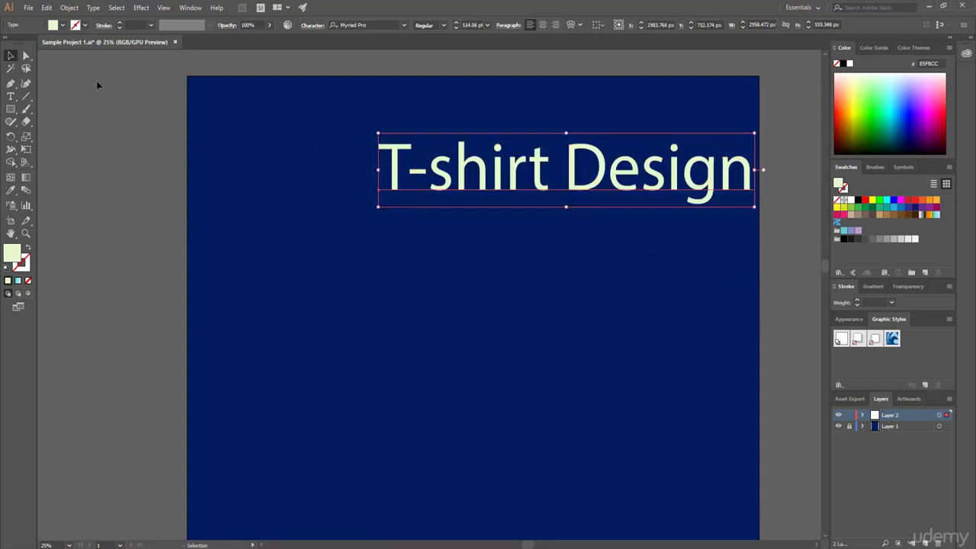
{"action": "left_click", "coordinate": [12, 57]}
{"action": "left_click_drag", "start_coordinate": [519, 169], "coordinate": [453, 188]}
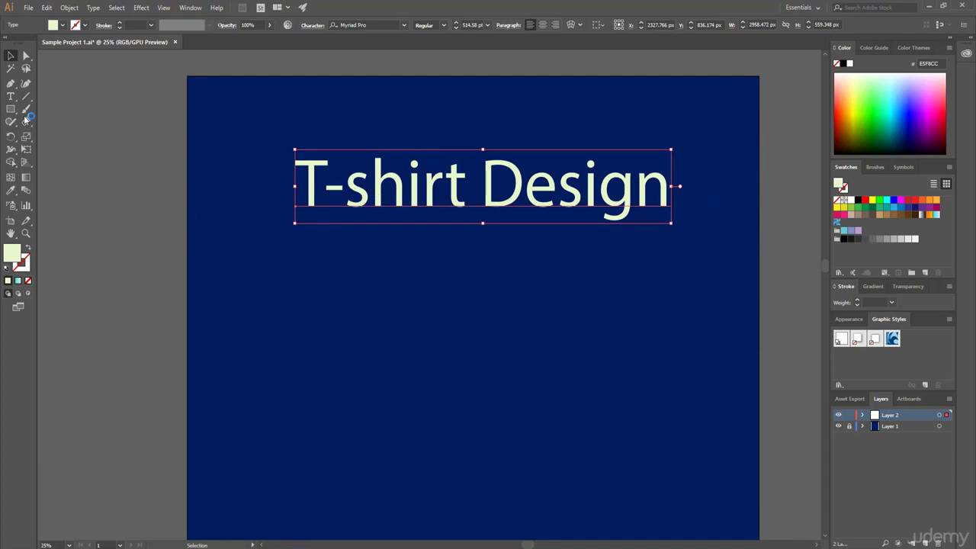
Select all the headline text and change its font from Myriad Pro to American Captain.
{"action": "left_click", "coordinate": [10, 96]}
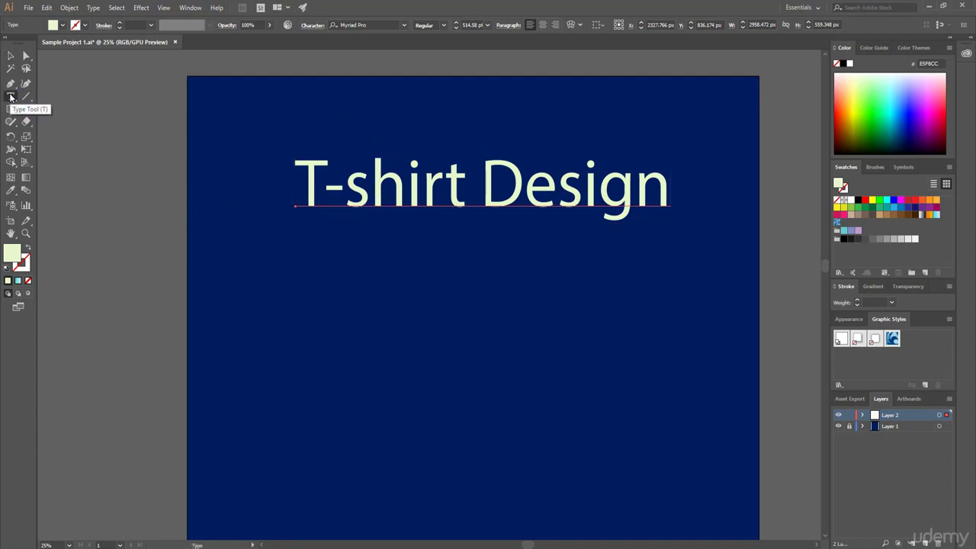
{"action": "left_click", "coordinate": [347, 181]}
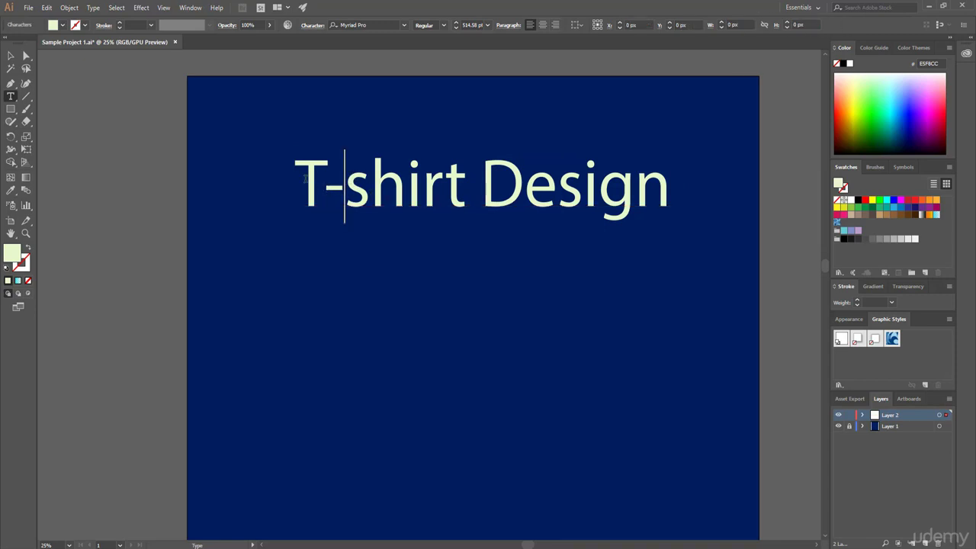
{"action": "left_click_drag", "start_coordinate": [305, 179], "coordinate": [682, 191]}
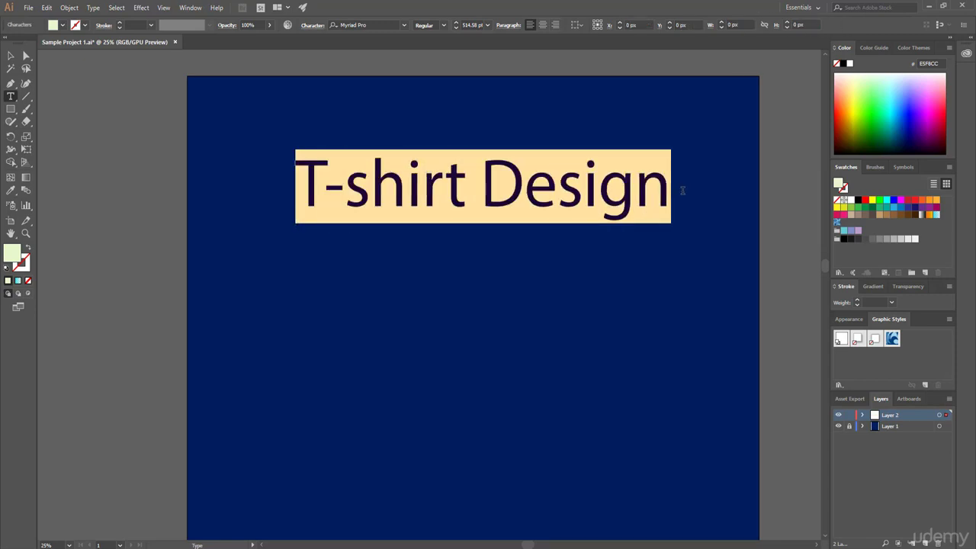
{"action": "left_click", "coordinate": [404, 26]}
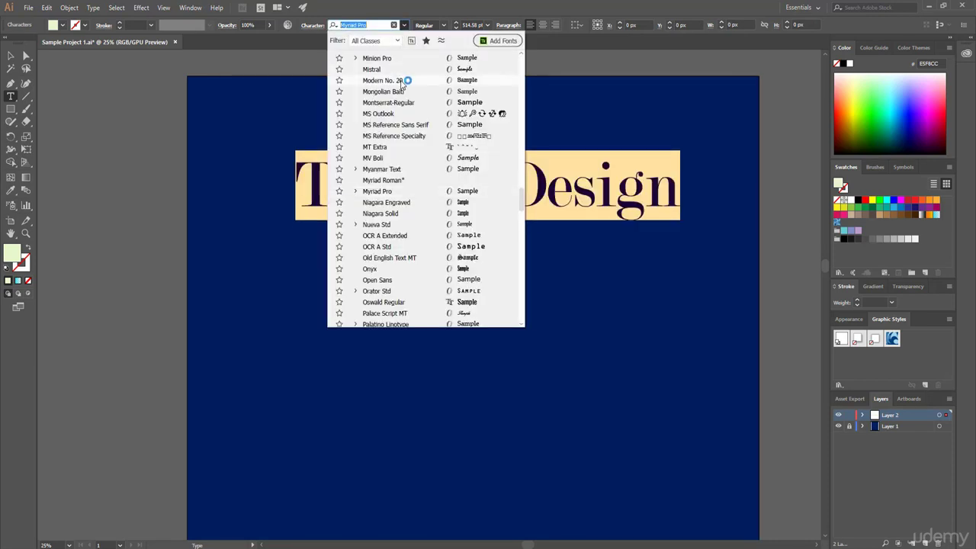
{"action": "scroll", "coordinate": [402, 190], "scroll_direction": "up", "scroll_amount": 10}
{"action": "left_click_drag", "start_coordinate": [521, 129], "coordinate": [521, 61]}
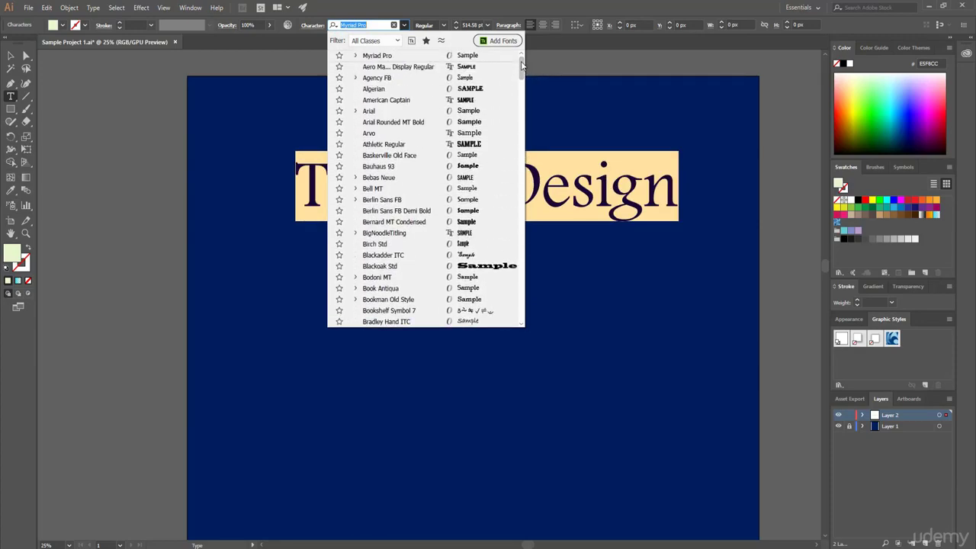
{"action": "left_click", "coordinate": [413, 104]}
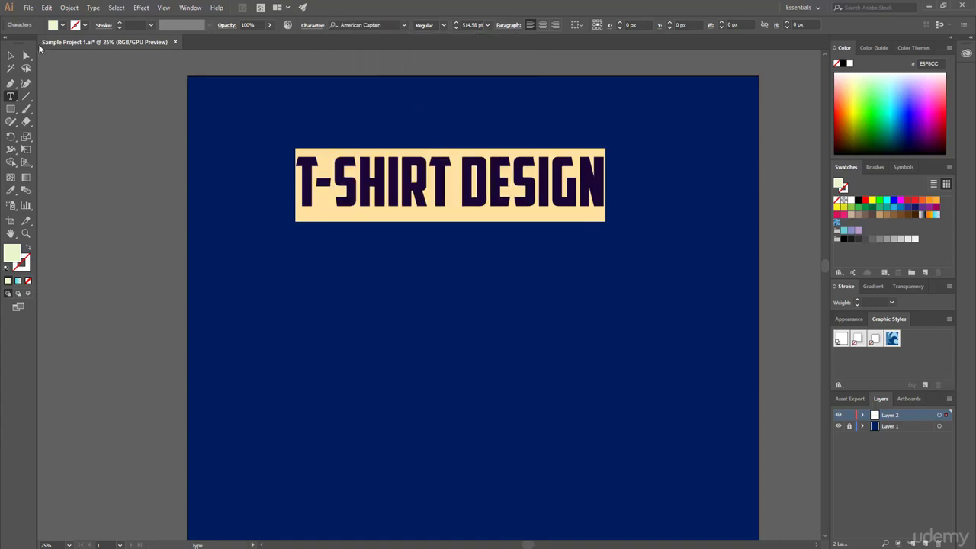
Scale the headline up to 688.55 pt and shift it left to centre it.
{"action": "left_click", "coordinate": [10, 55]}
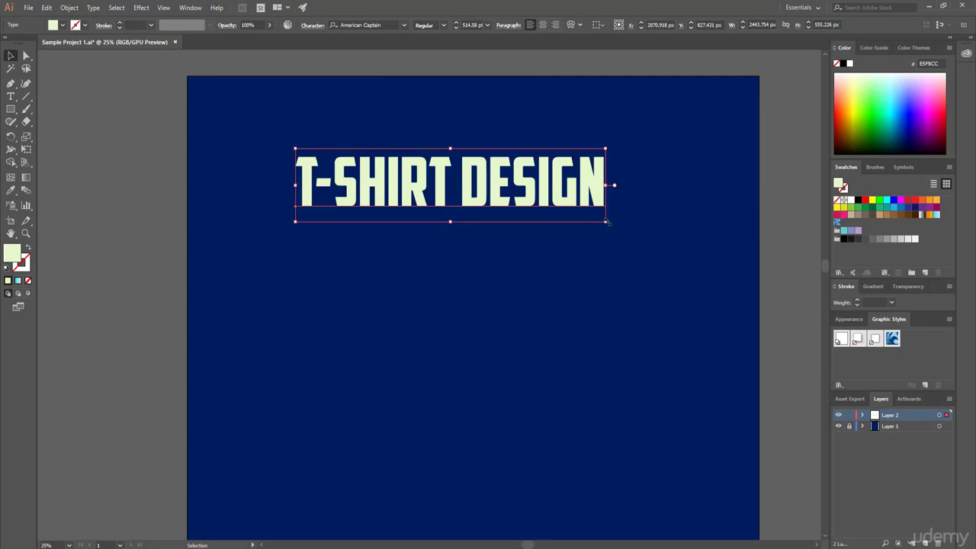
{"action": "left_click_drag", "start_coordinate": [606, 222], "coordinate": [709, 270]}
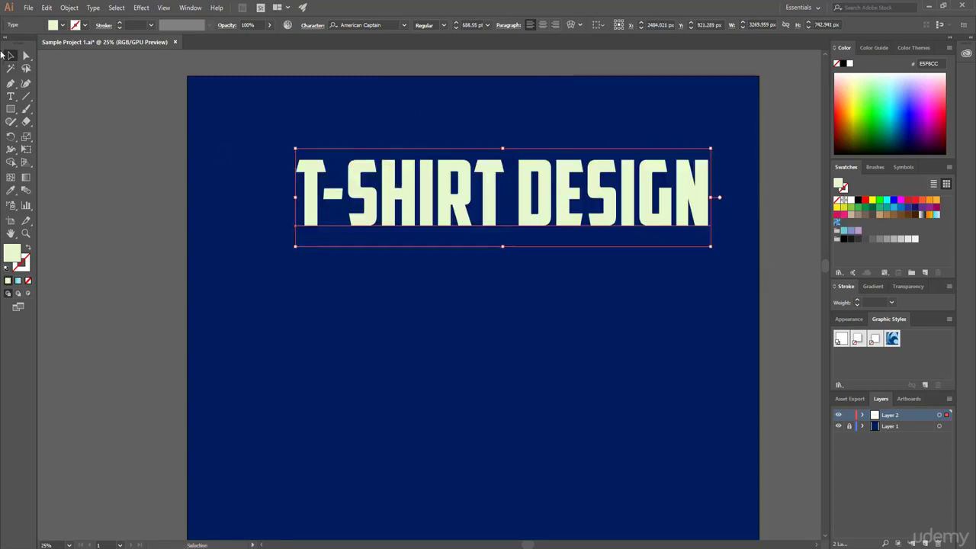
{"action": "left_click_drag", "start_coordinate": [460, 192], "coordinate": [446, 191]}
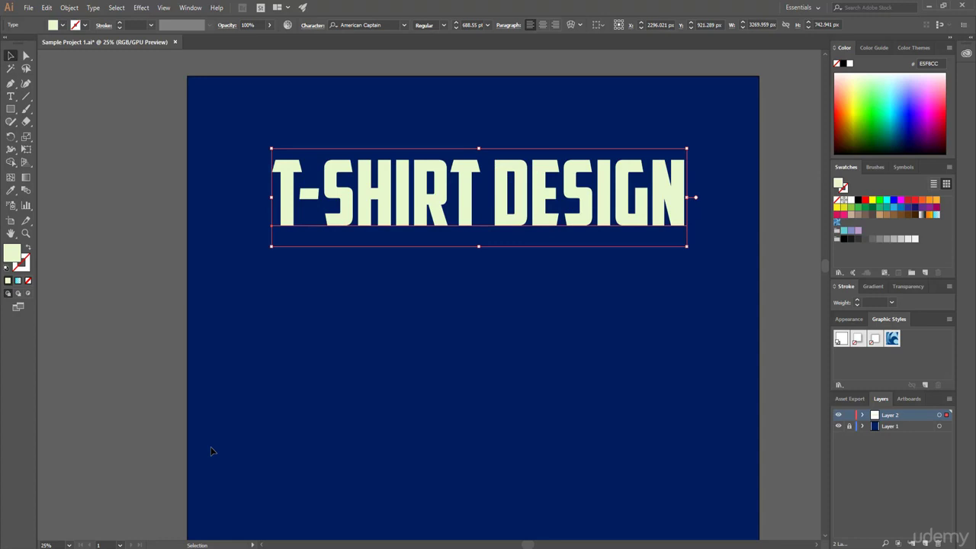
Fit the whole artboard in the window and deselect the headline.
{"action": "left_click", "coordinate": [69, 544]}
{"action": "left_click", "coordinate": [79, 536]}
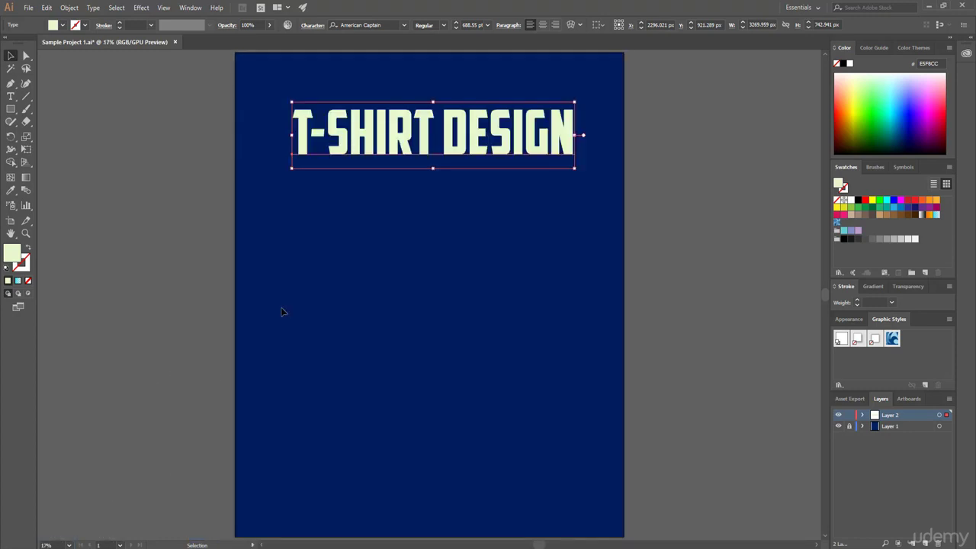
{"action": "left_click", "coordinate": [244, 310]}
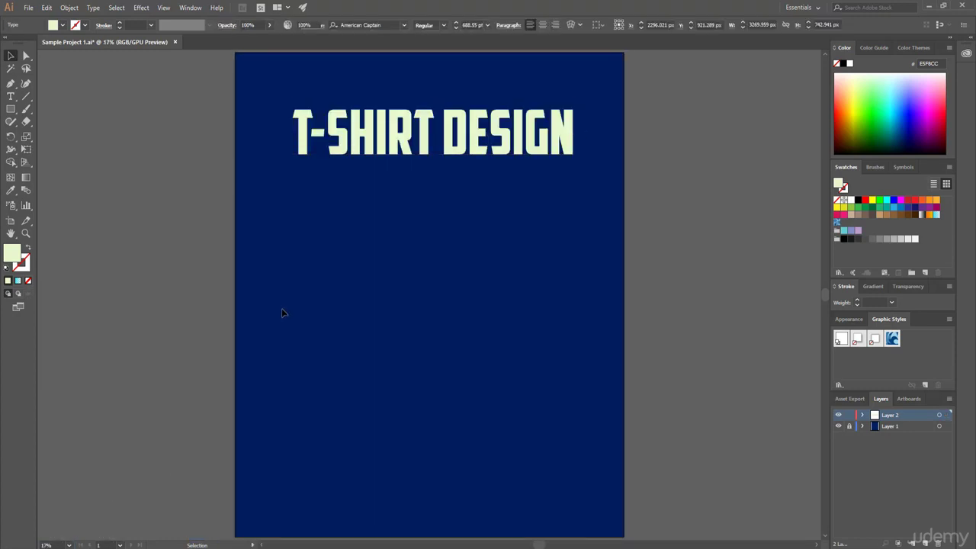